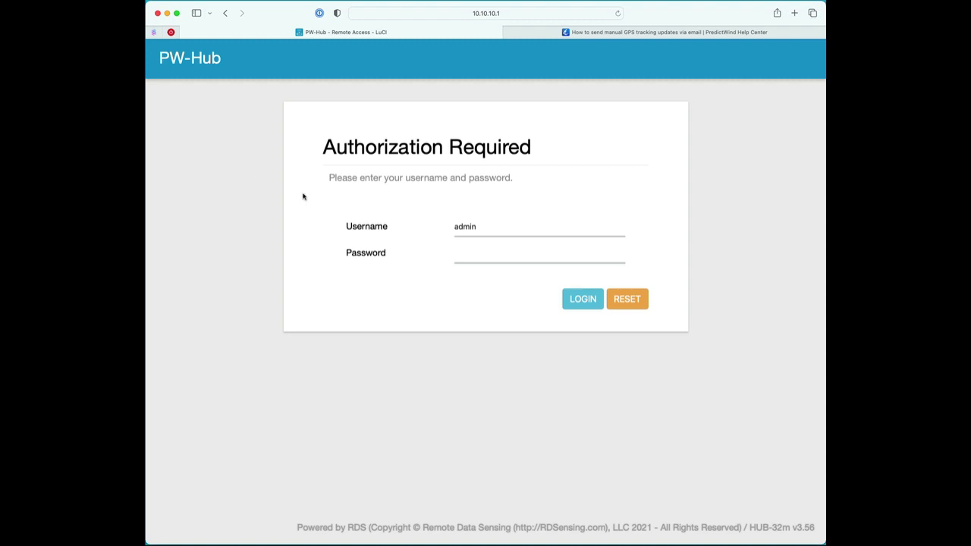
Step: Log in to the PW-Hub admin interface as admin with the administrator password
left_click(480, 251)
type("admin")
left_click(587, 299)
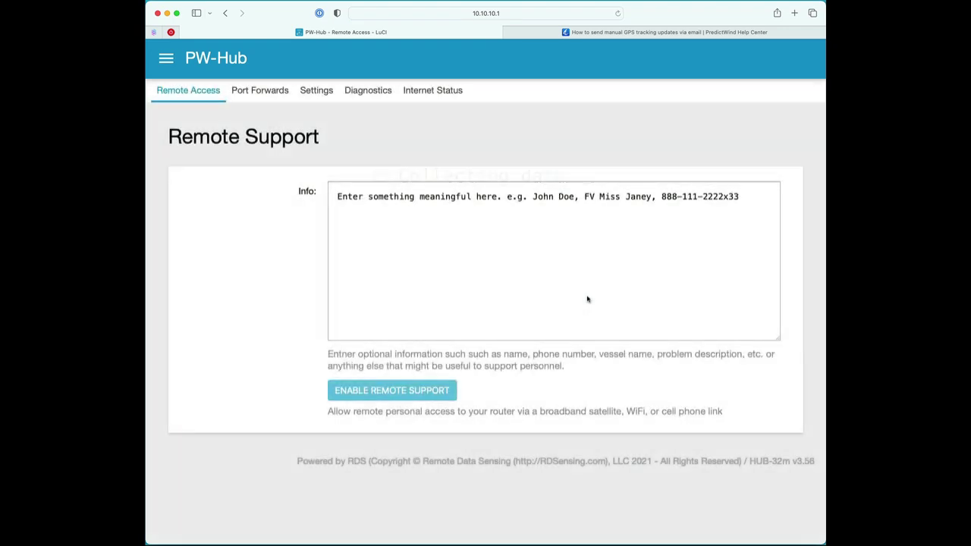
Step: Go to Settings under Services to reach the WAN Internet Status page
left_click(165, 59)
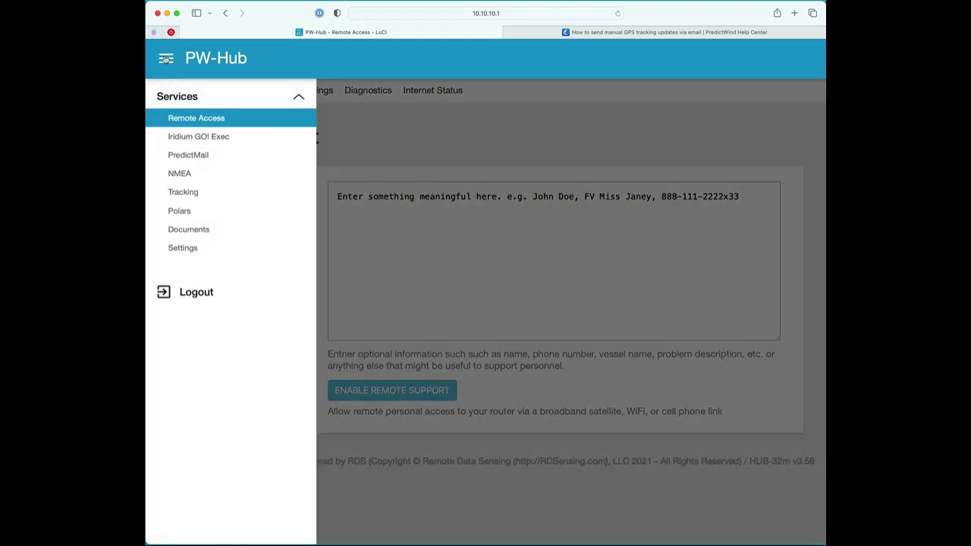
left_click(182, 248)
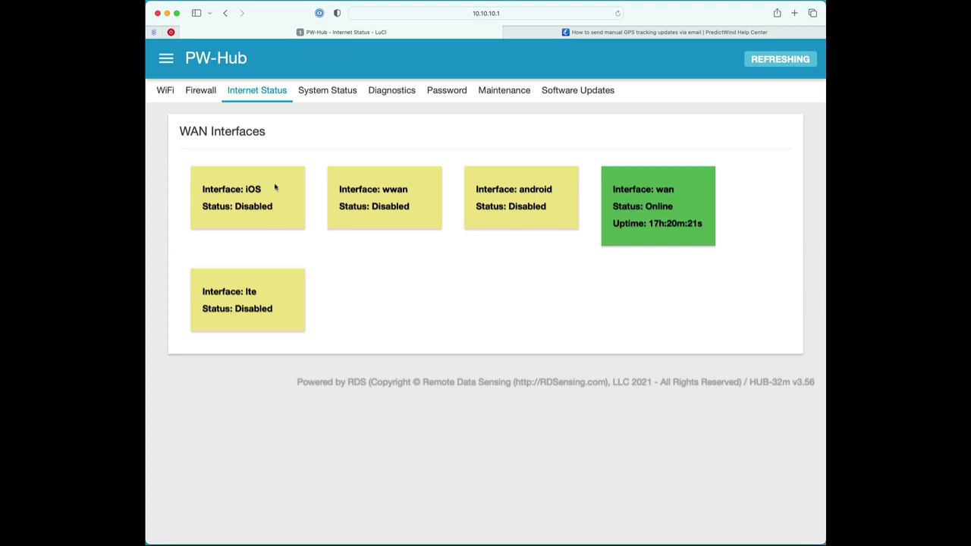
Step: Switch to the Firewall tab of the router settings
left_click(201, 92)
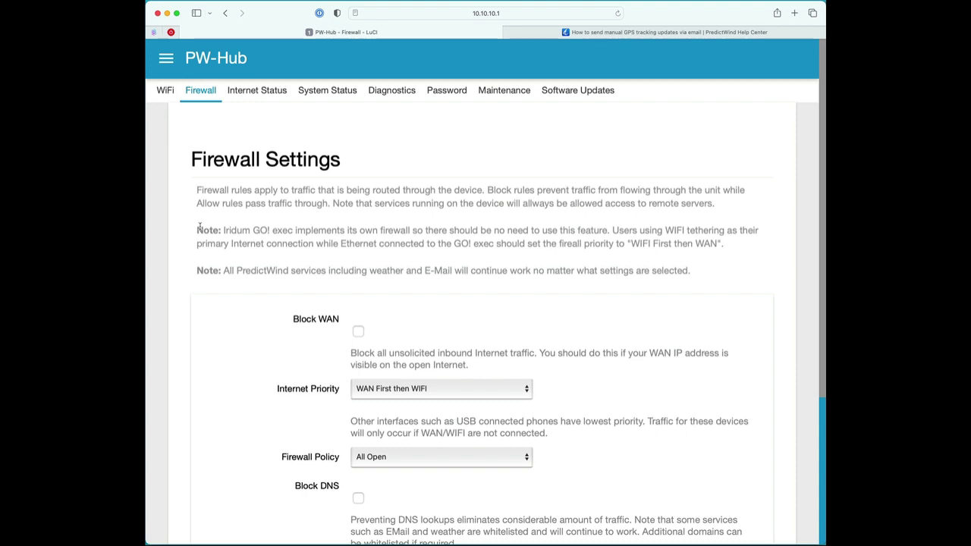
scroll(345, 265, "down", 2)
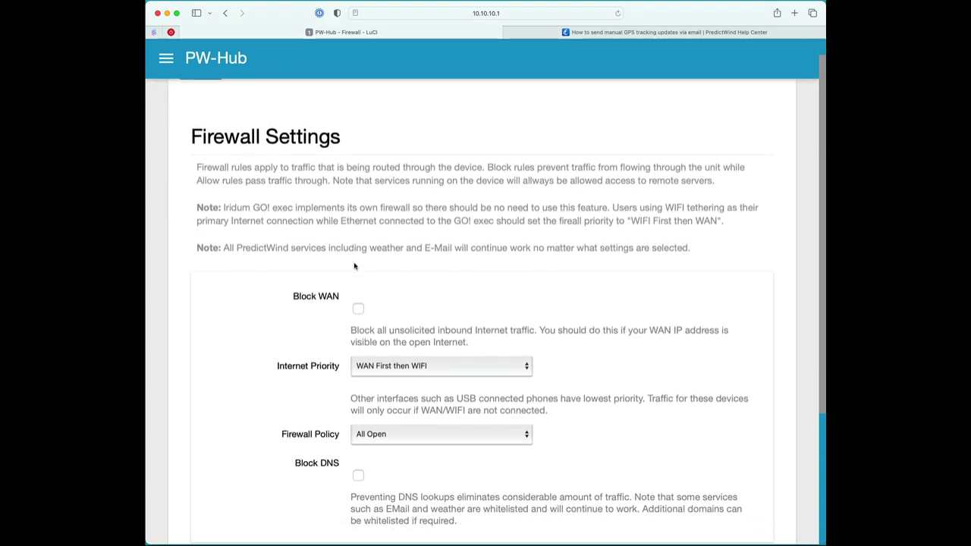
scroll(301, 249, "down", 1)
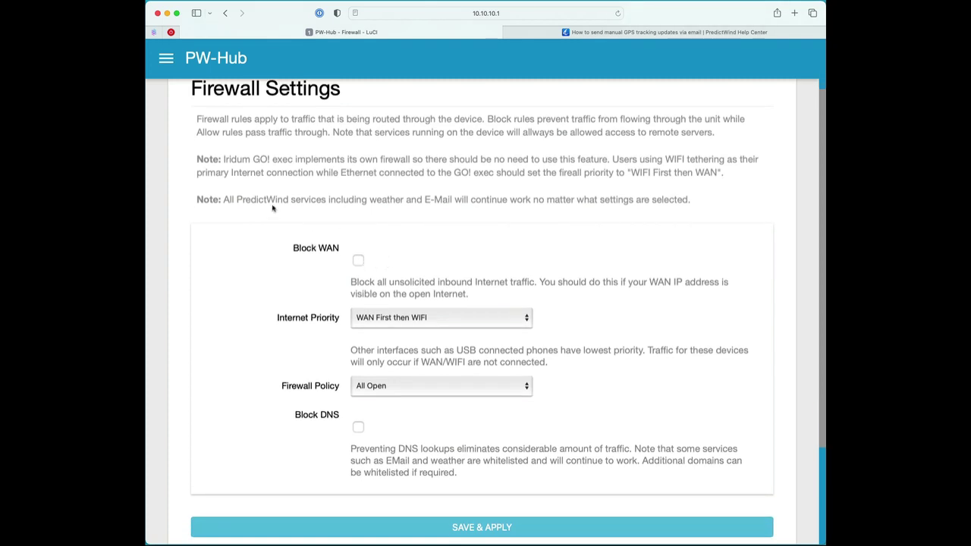
scroll(285, 213, "up", 2)
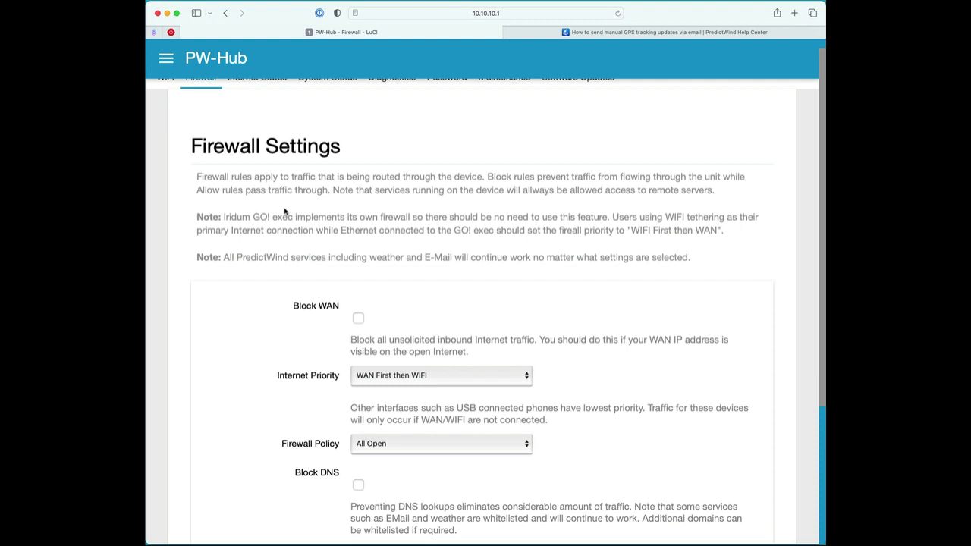
scroll(286, 212, "down", 3)
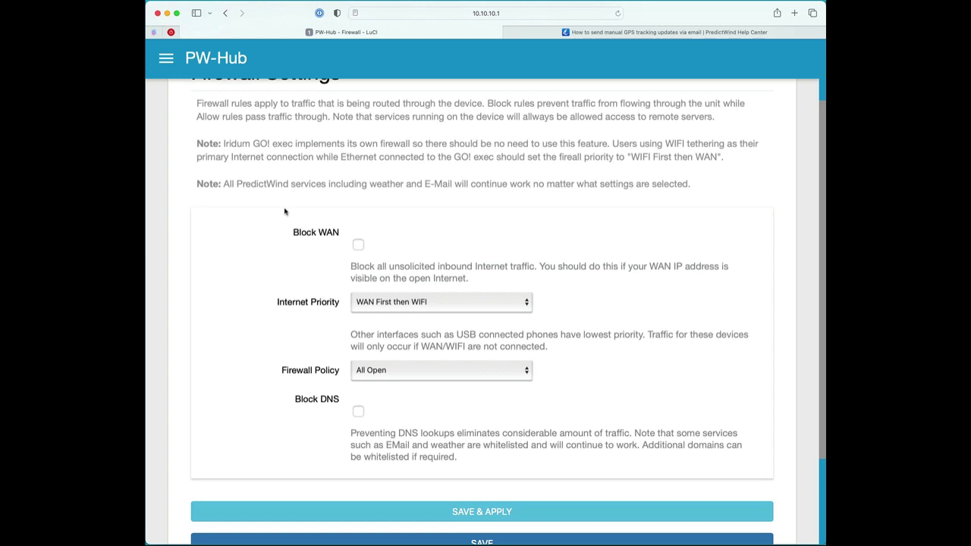
scroll(285, 211, "up", 1)
scroll(285, 211, "down", 5)
scroll(284, 212, "up", 3)
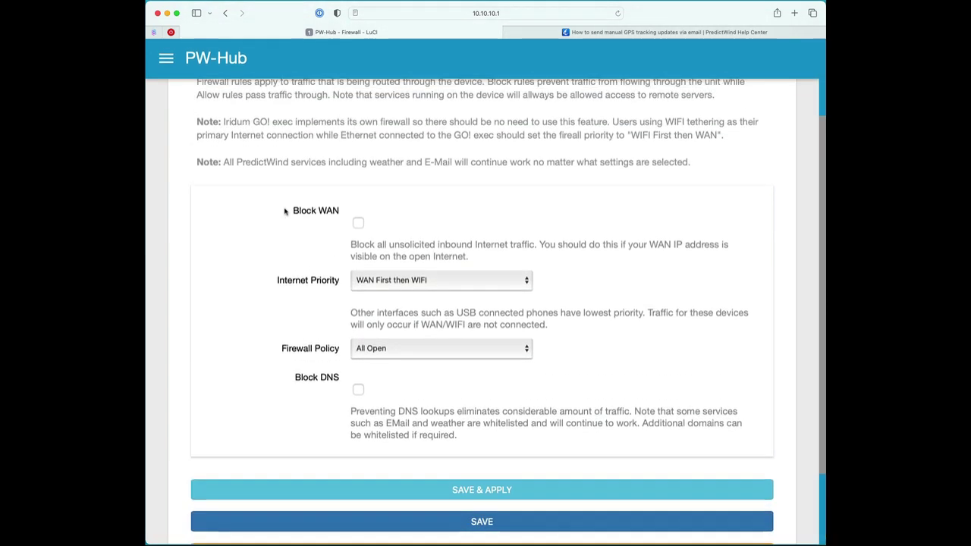
scroll(285, 212, "up", 1)
scroll(325, 212, "down", 2)
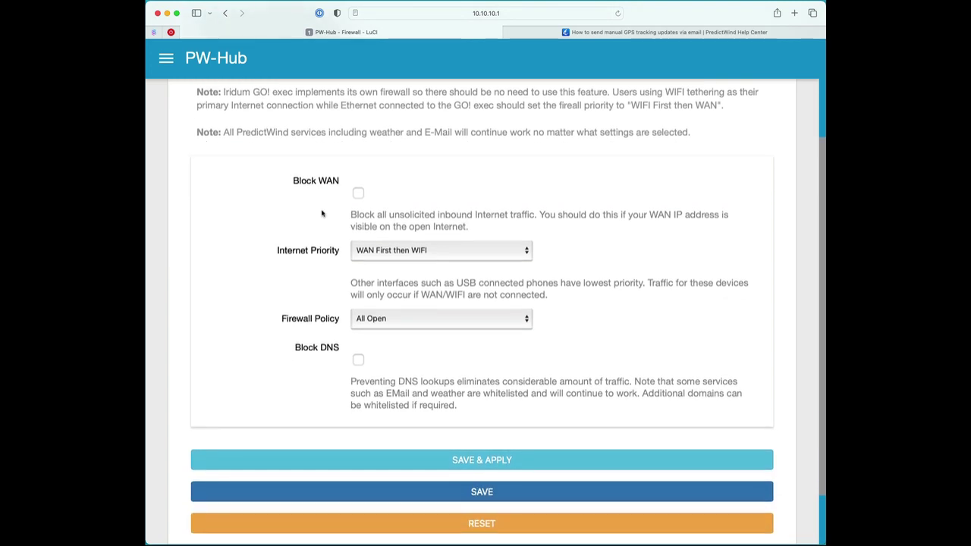
left_click(360, 194)
left_click(360, 195)
scroll(381, 195, "down", 2)
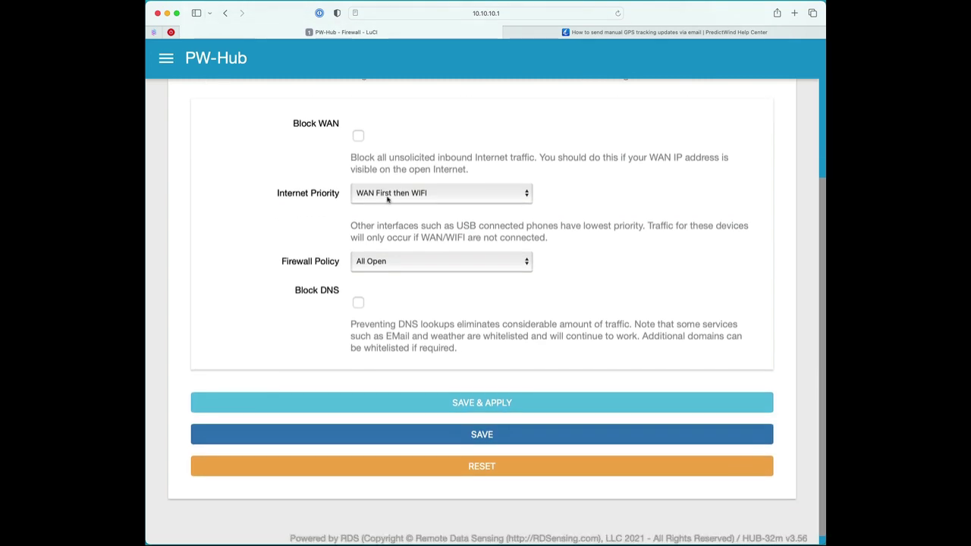
scroll(444, 195, "up", 3)
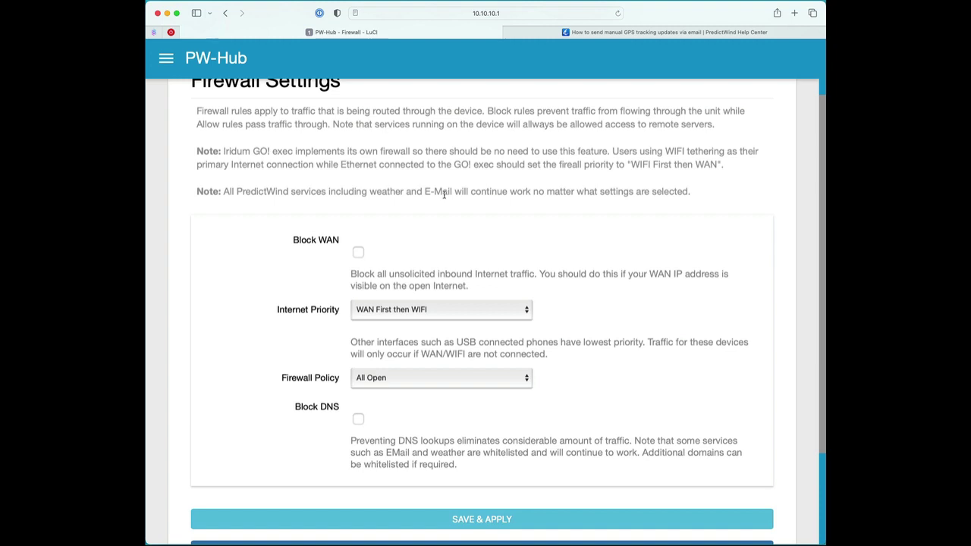
left_click(465, 309)
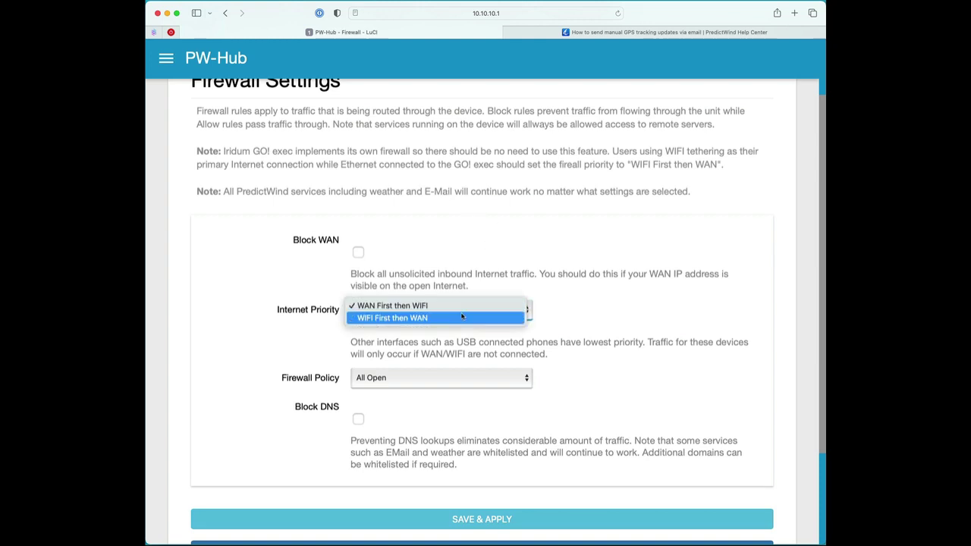
left_click(460, 319)
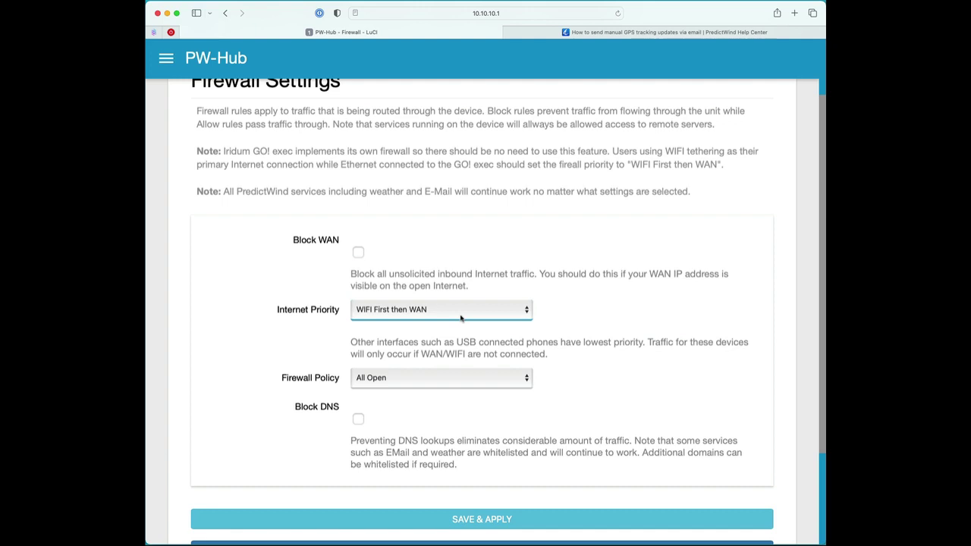
left_click(461, 318)
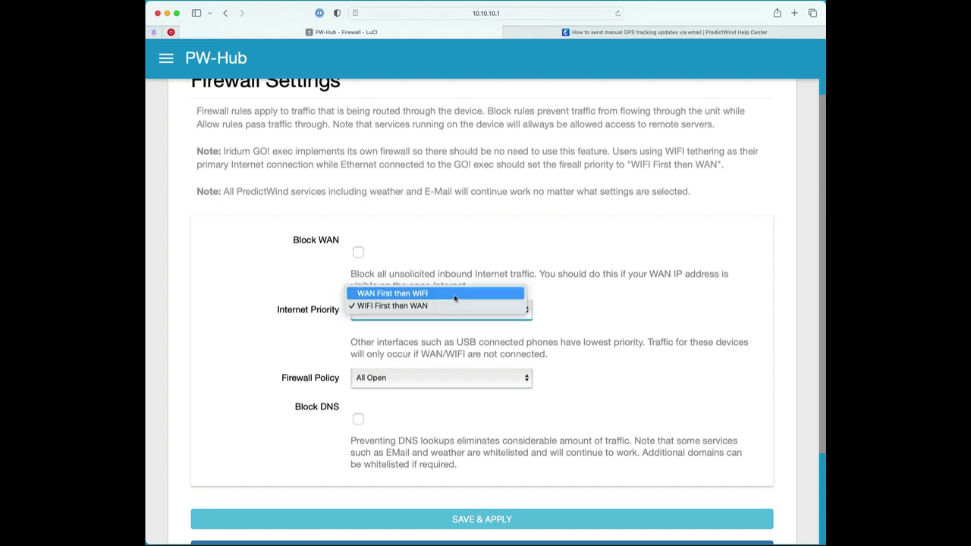
left_click(455, 294)
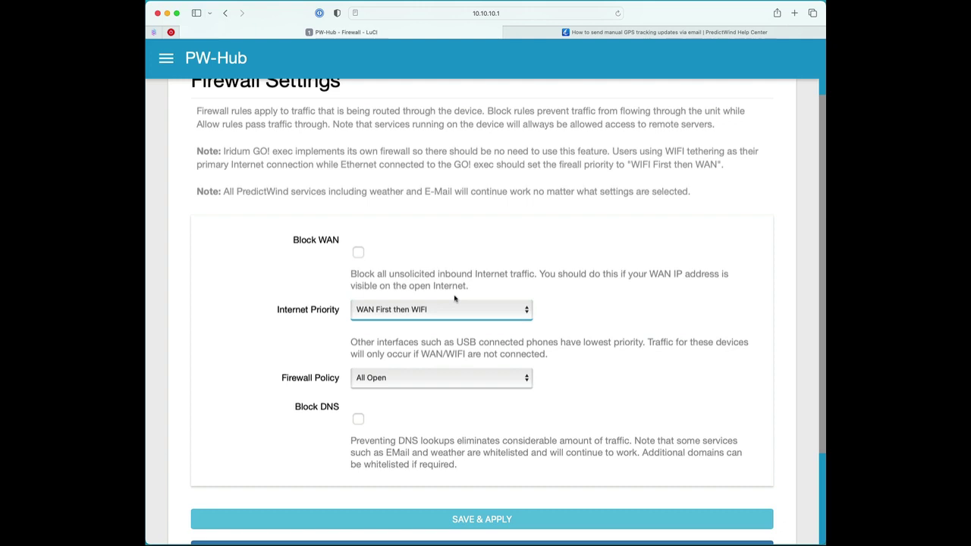
scroll(454, 298, "down", 1)
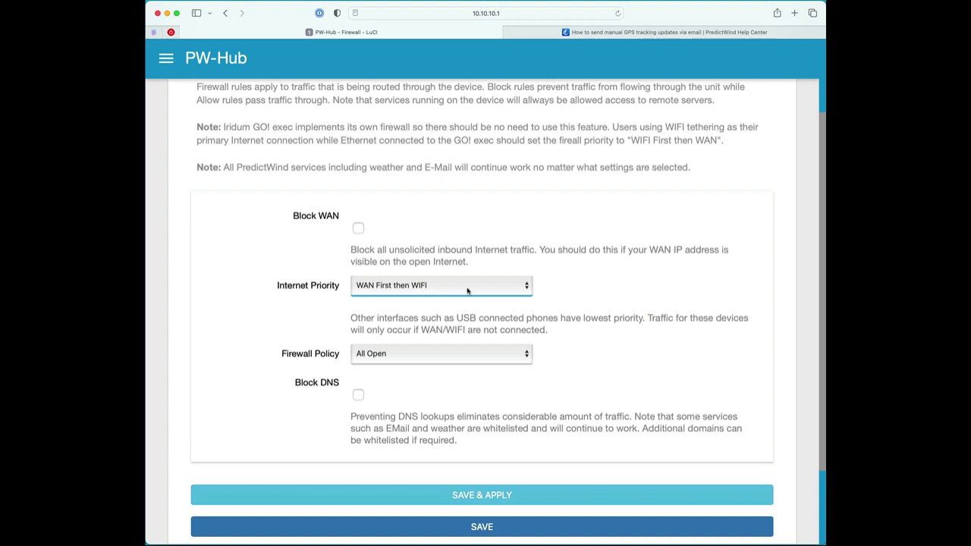
scroll(469, 290, "down", 2)
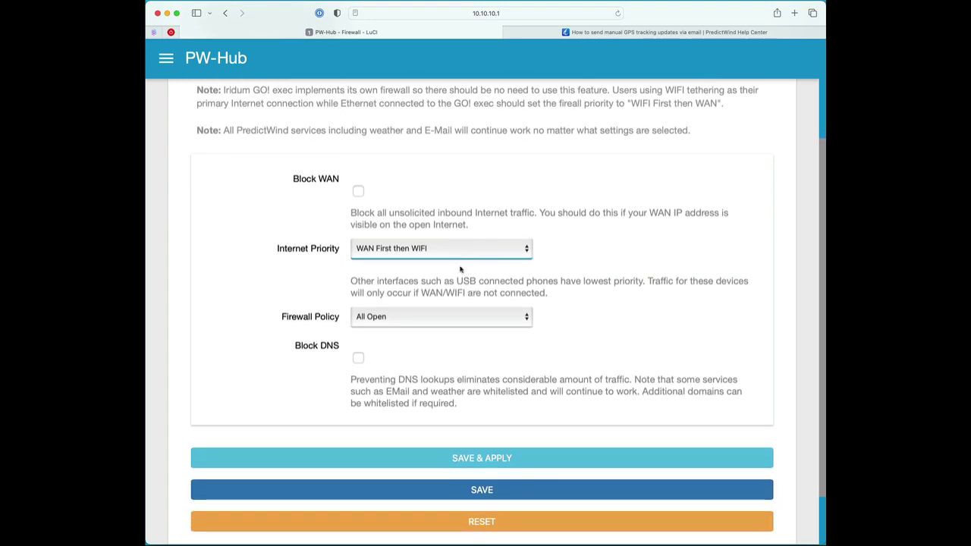
scroll(461, 275, "down", 1)
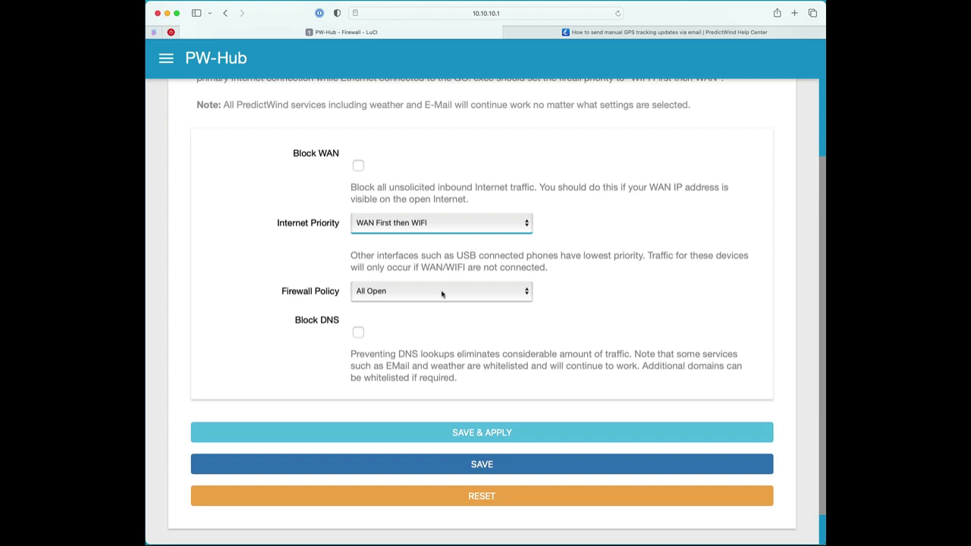
left_click(443, 294)
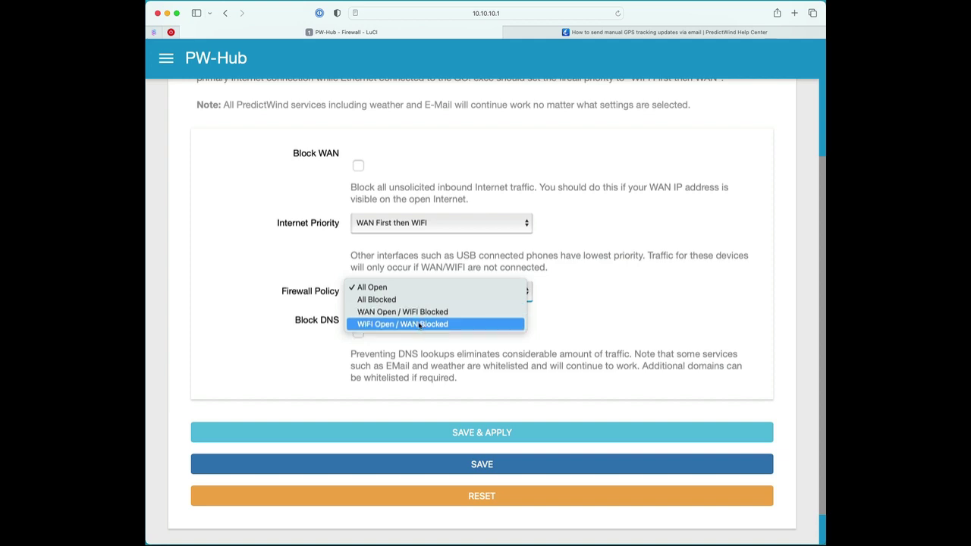
left_click(572, 328)
scroll(572, 326, "down", 1)
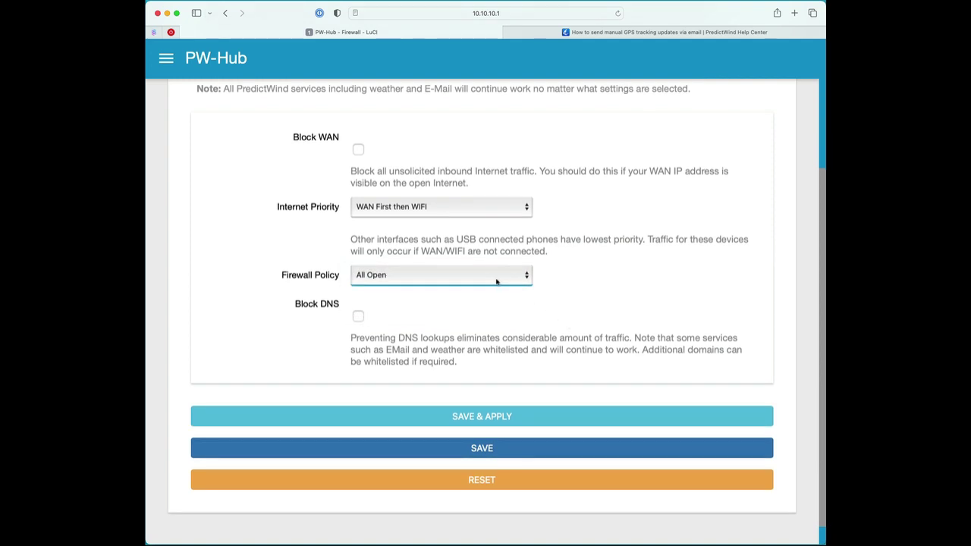
left_click(497, 281)
left_click(600, 300)
scroll(381, 296, "down", 2)
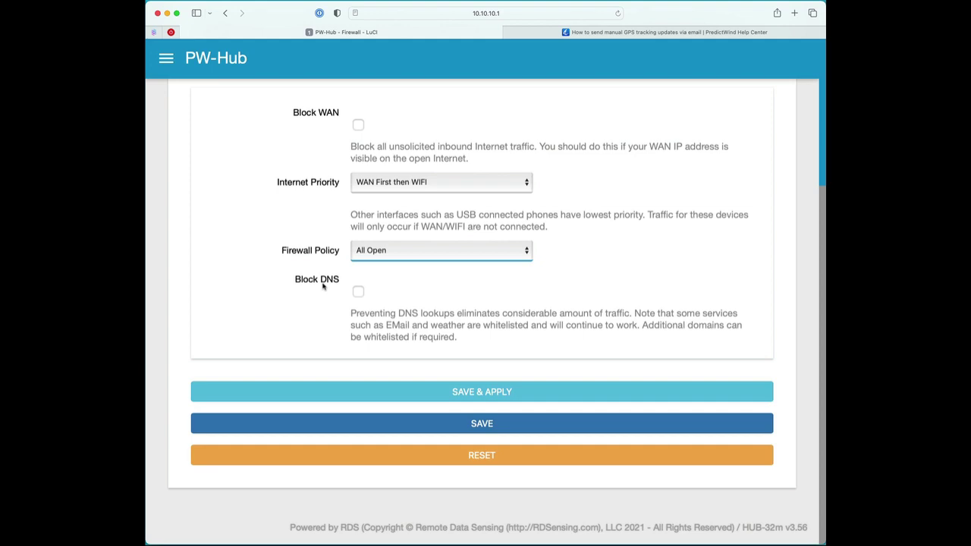
Step: Change the Firewall Policy from All Open to All Blocked and enable Block DNS
left_click(406, 252)
left_click(404, 258)
left_click(358, 293)
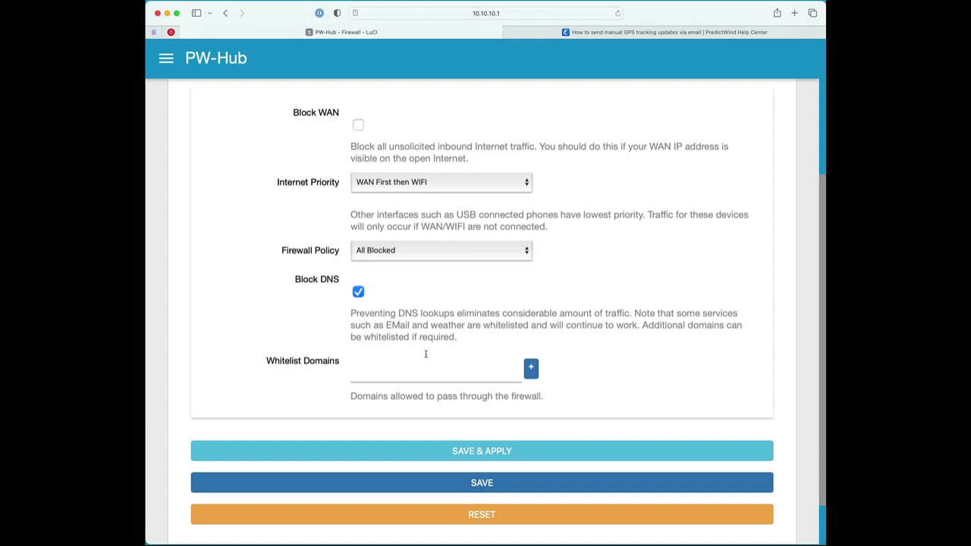
Step: Add whatsapp.net and whatsapp.com as entries in Whitelist Domains
left_click(391, 371)
type("what")
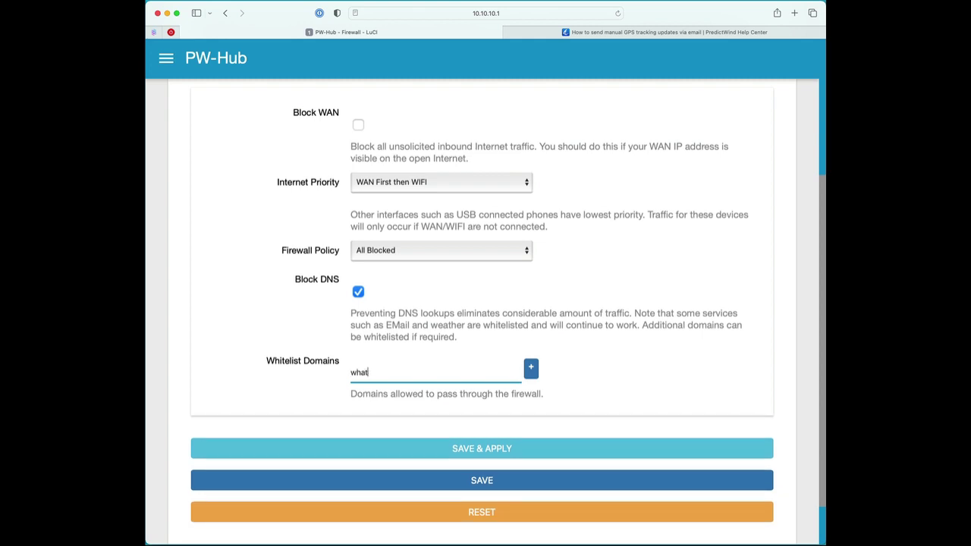
type("sapp.net")
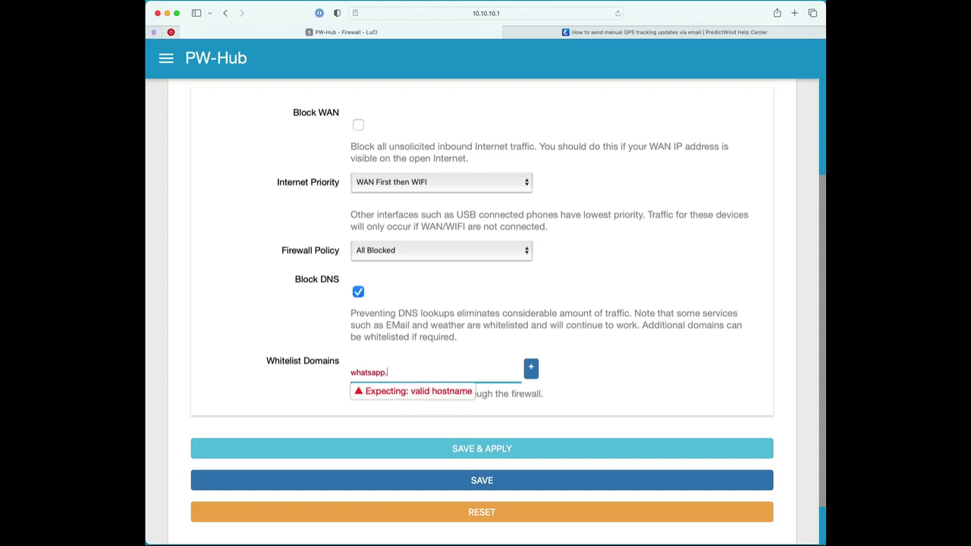
left_click(531, 368)
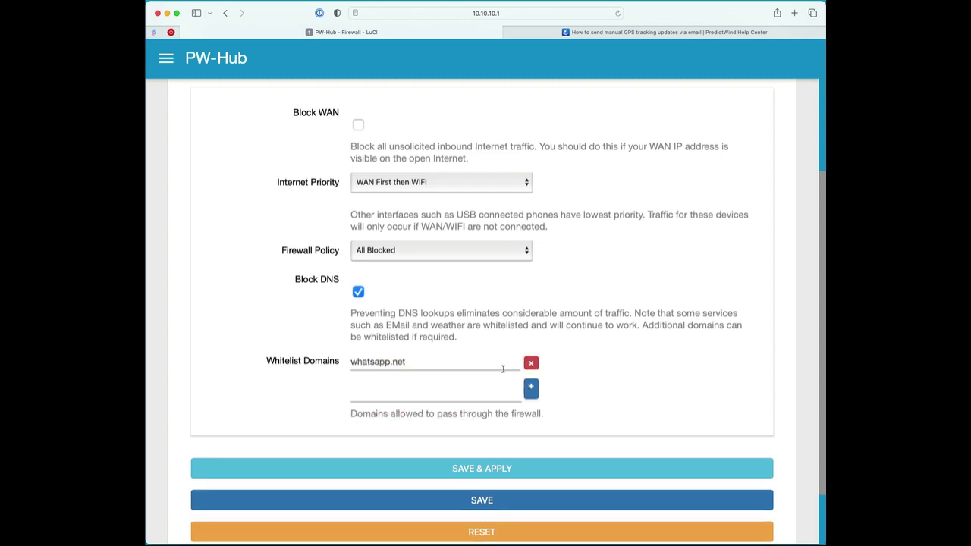
left_click(424, 387)
type("whatsapp.com")
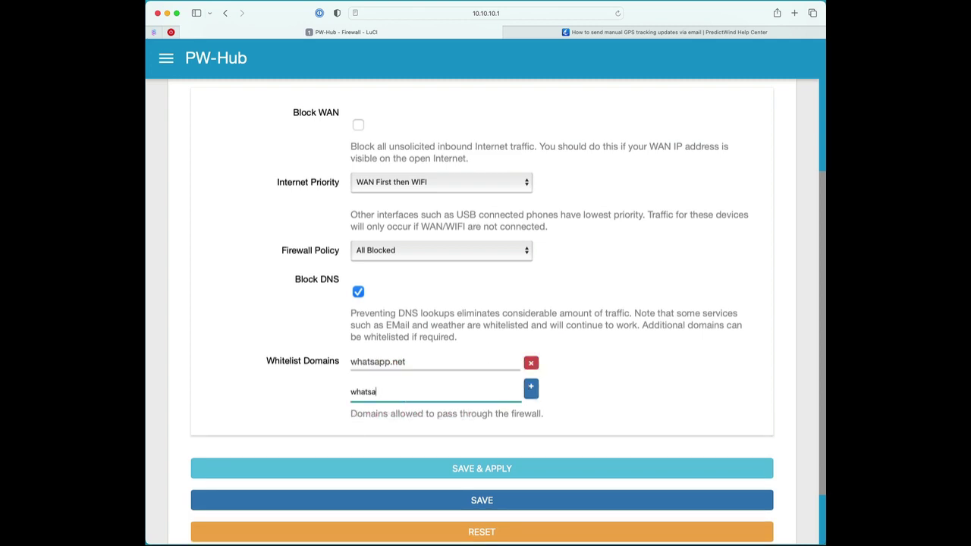
left_click(532, 388)
scroll(604, 396, "down", 1)
scroll(604, 396, "down", 3)
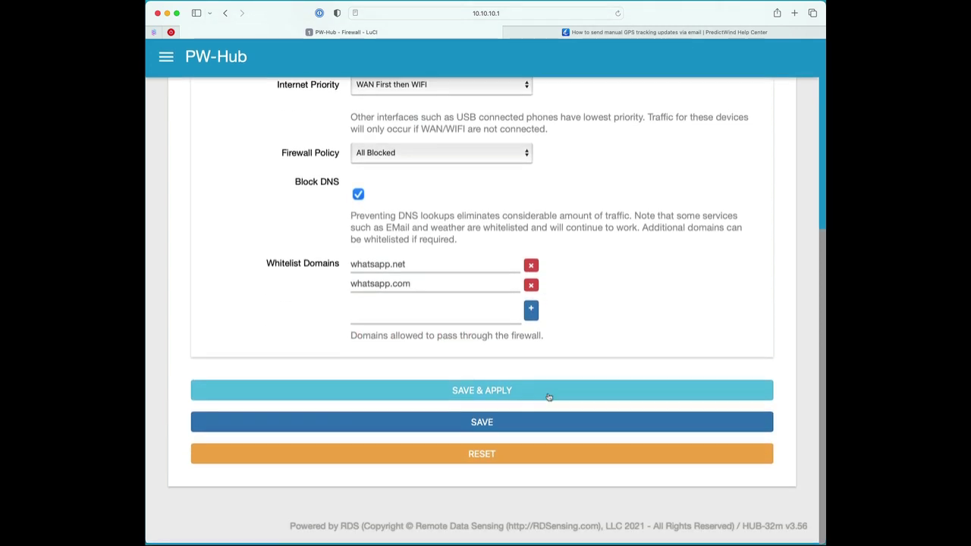
scroll(635, 324, "up", 3)
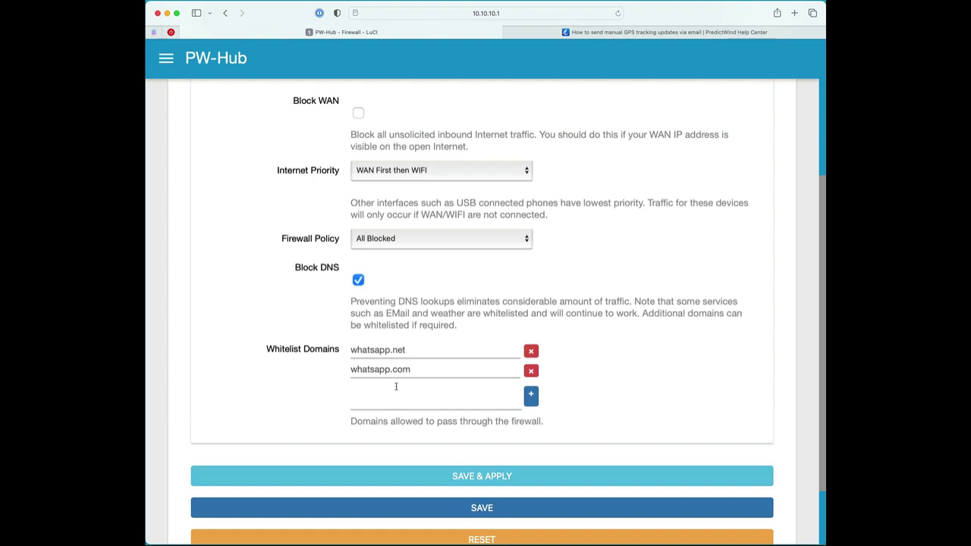
scroll(396, 386, "down", 3)
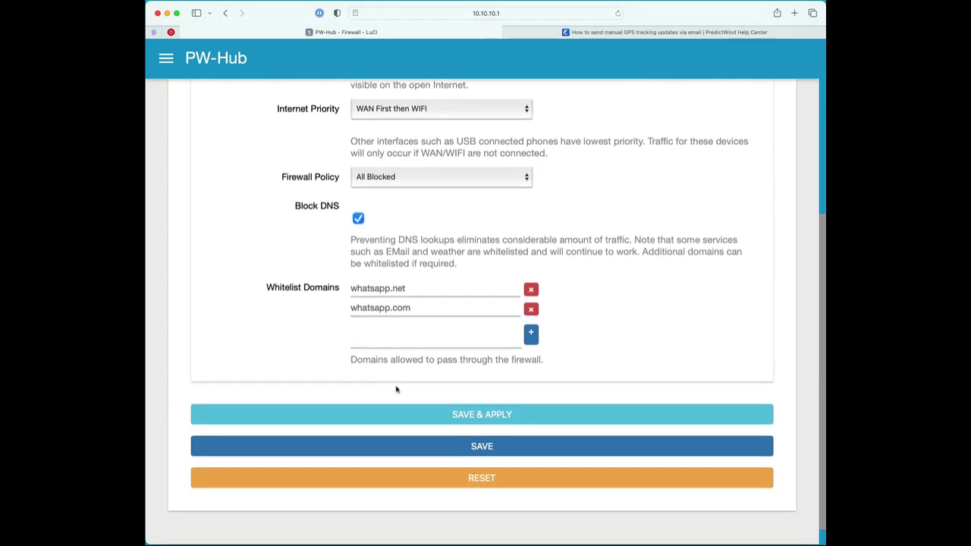
scroll(396, 389, "up", 10)
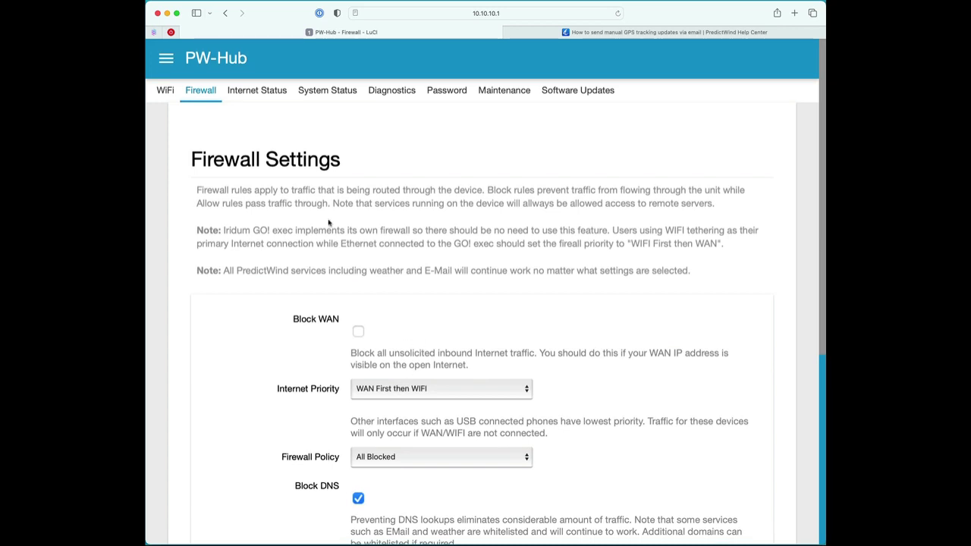
scroll(422, 233, "down", 1)
scroll(422, 233, "up", 2)
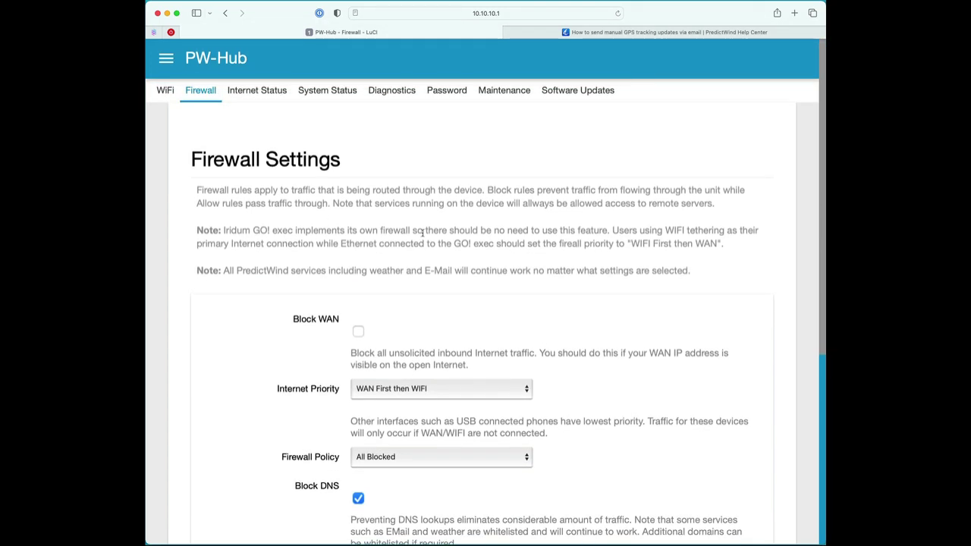